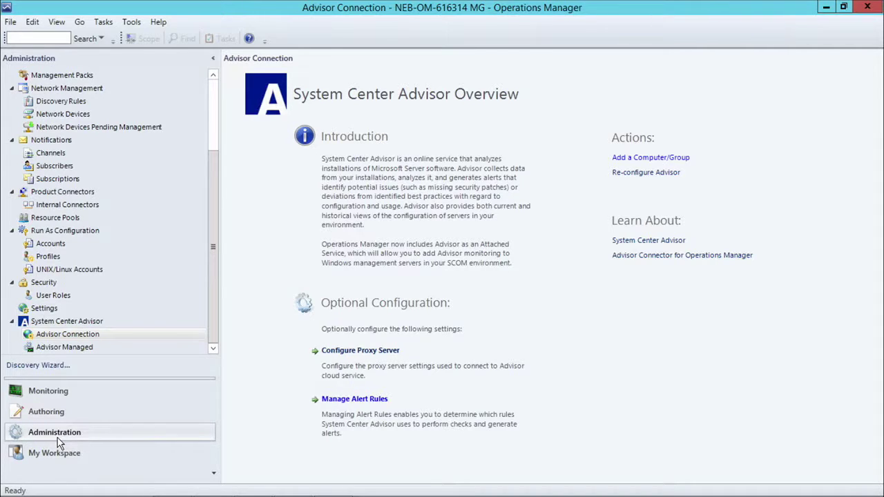
Step: Show the Advisor Connection overview in Administration and choose Re-configure Advisor
{"action": "left_click", "coordinate": [58, 335]}
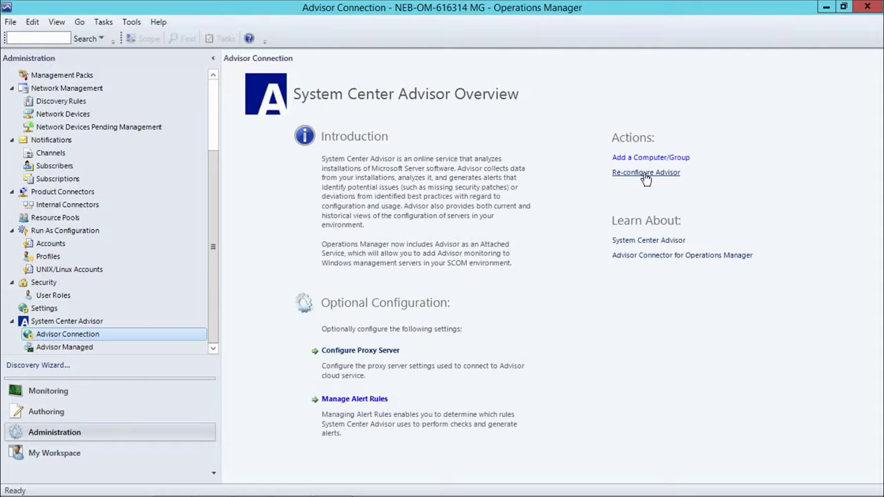
{"action": "left_click", "coordinate": [645, 174]}
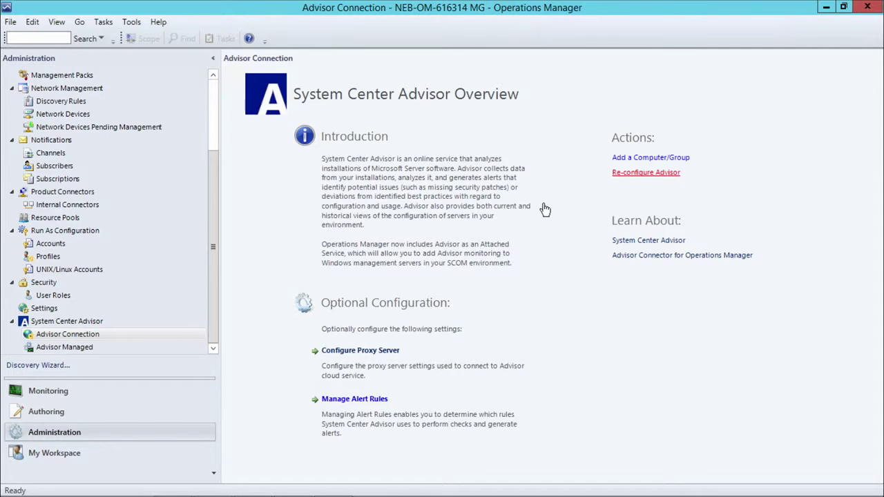
Step: Launch the Re-configure Advisor wizard and sign in with the Microsoft account e-mail and password
{"action": "left_click", "coordinate": [655, 175]}
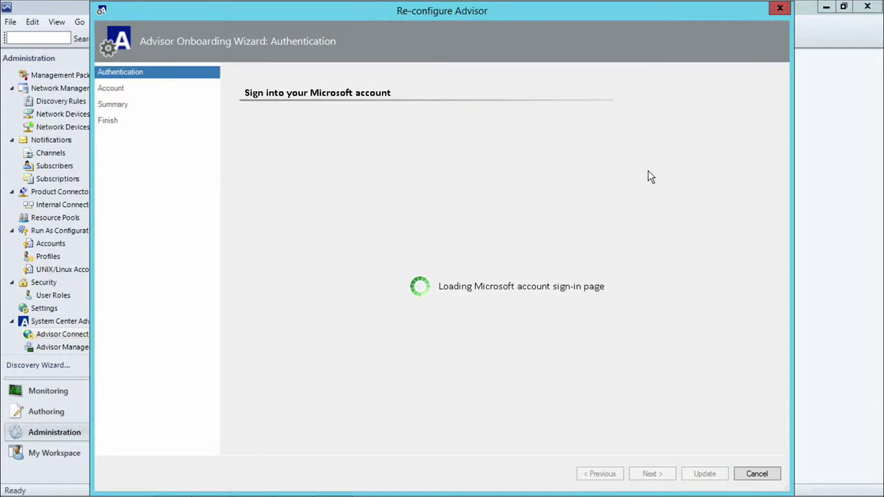
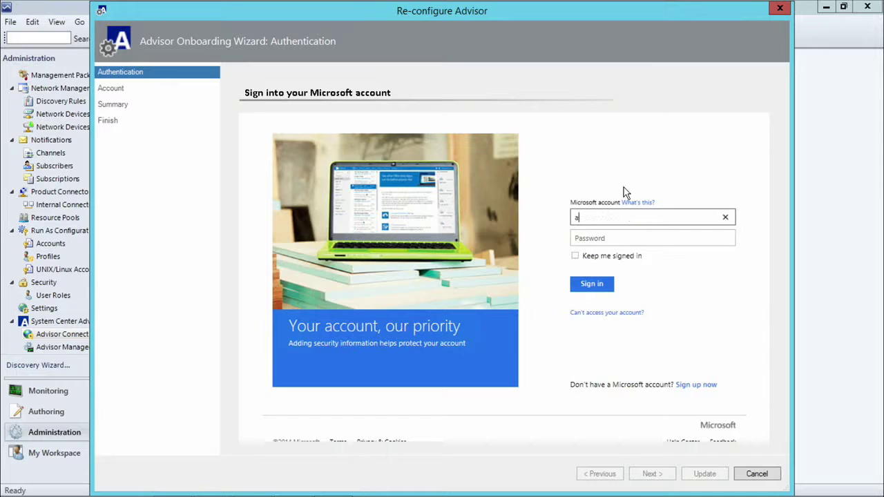
{"action": "left_click", "coordinate": [609, 238]}
{"action": "type", "text": "••••••••"}
{"action": "left_click", "coordinate": [596, 285]}
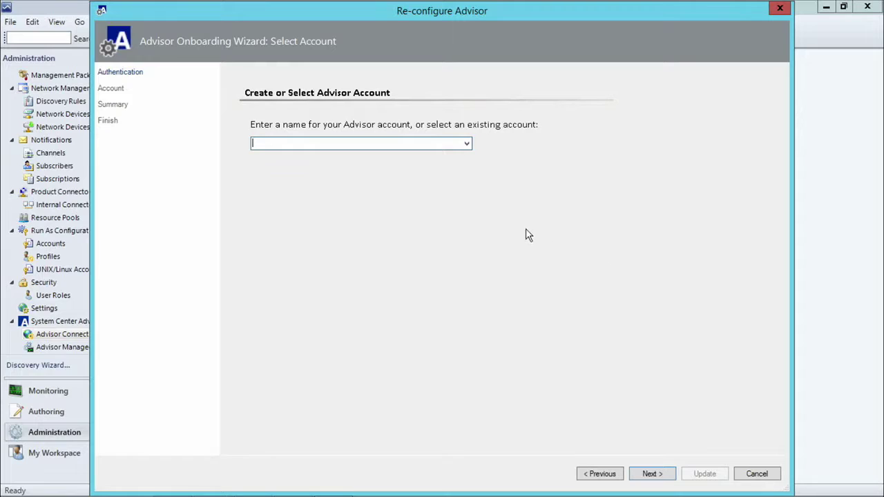
Step: Select the Contoso Advisor account, review the Summary, then cancel the wizard and confirm Yes
{"action": "left_click", "coordinate": [467, 145]}
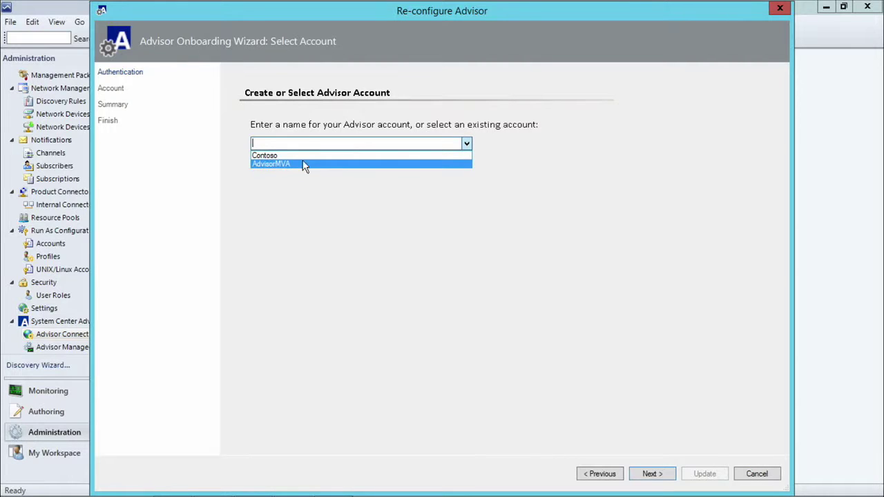
{"action": "left_click", "coordinate": [288, 156]}
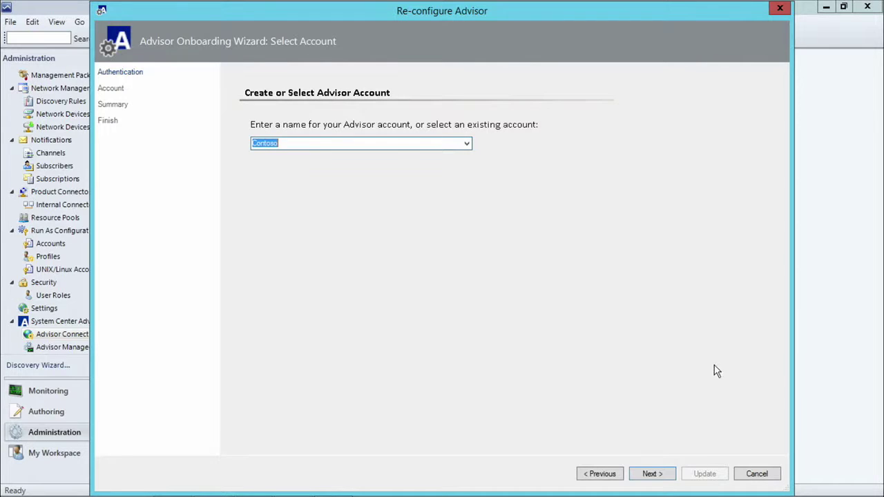
{"action": "left_click", "coordinate": [653, 475]}
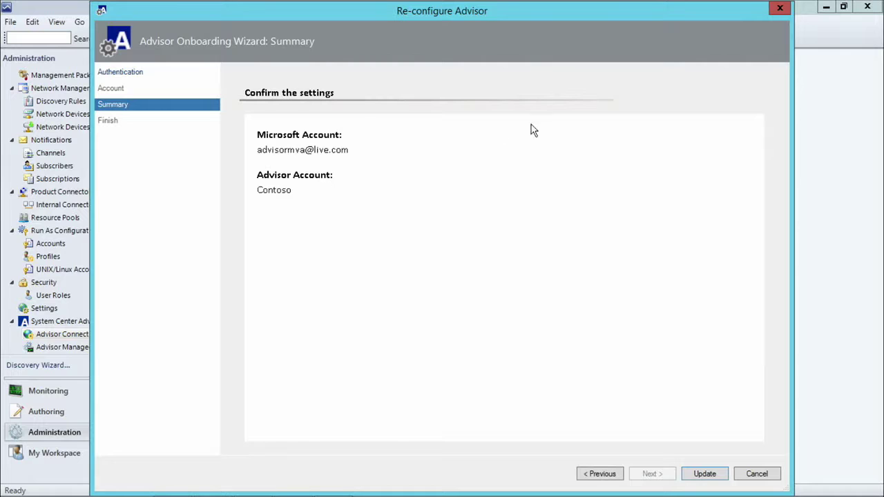
{"action": "left_click", "coordinate": [780, 8]}
{"action": "left_click", "coordinate": [517, 316]}
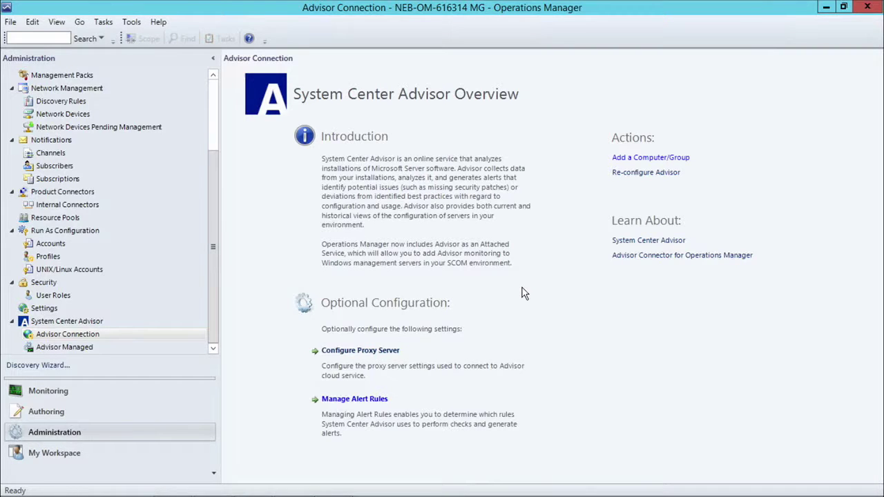
{"action": "left_click", "coordinate": [626, 161]}
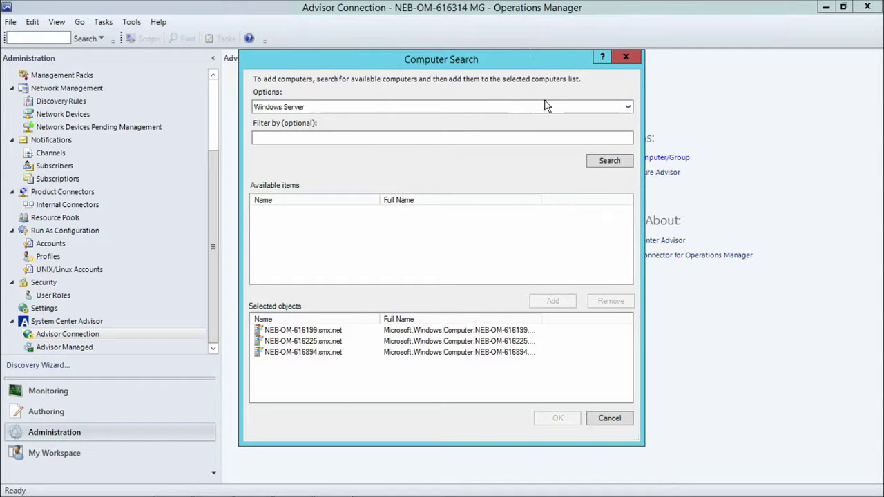
{"action": "left_click", "coordinate": [628, 107]}
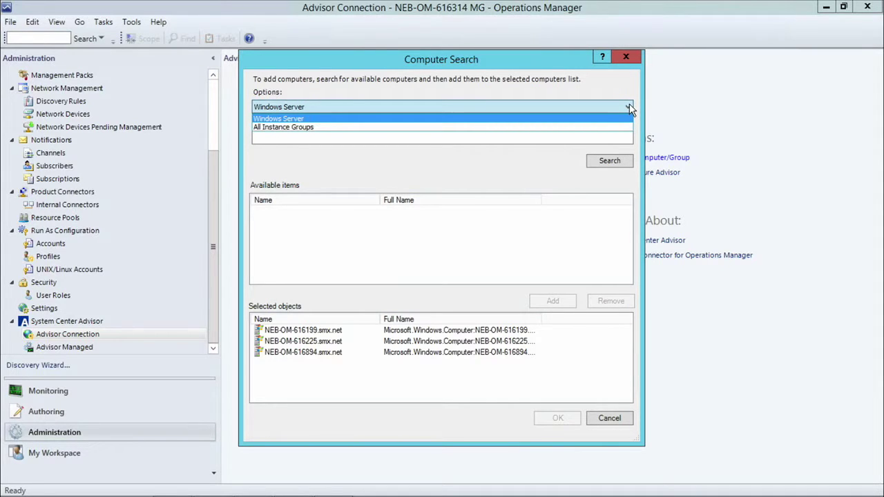
{"action": "left_click", "coordinate": [629, 105]}
{"action": "left_click", "coordinate": [619, 161]}
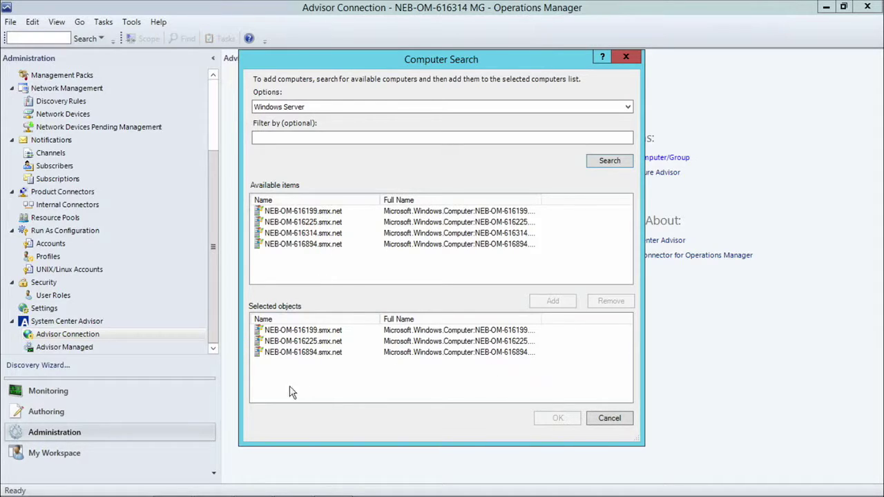
{"action": "left_click", "coordinate": [628, 57]}
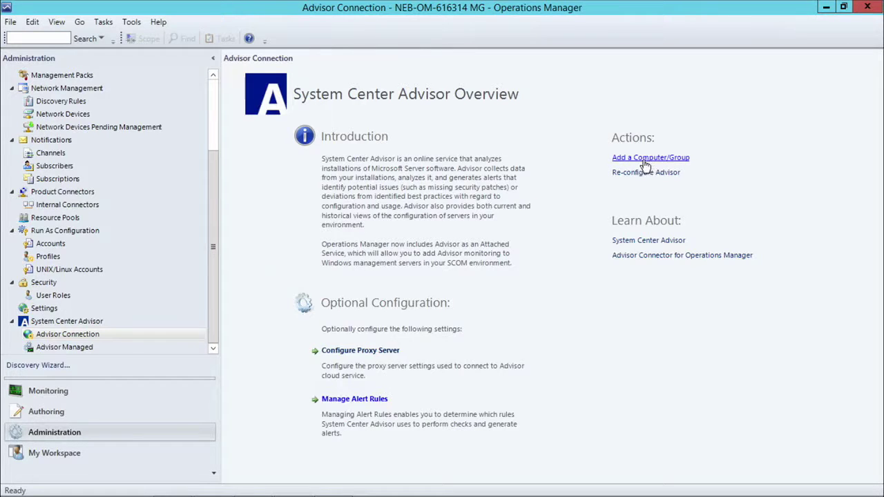
Step: Open Advisor Managed listing NEB-OM-616199, NEB-OM-616225 and NEB-OM-616894, opening then closing Computer Search
{"action": "left_click", "coordinate": [77, 350]}
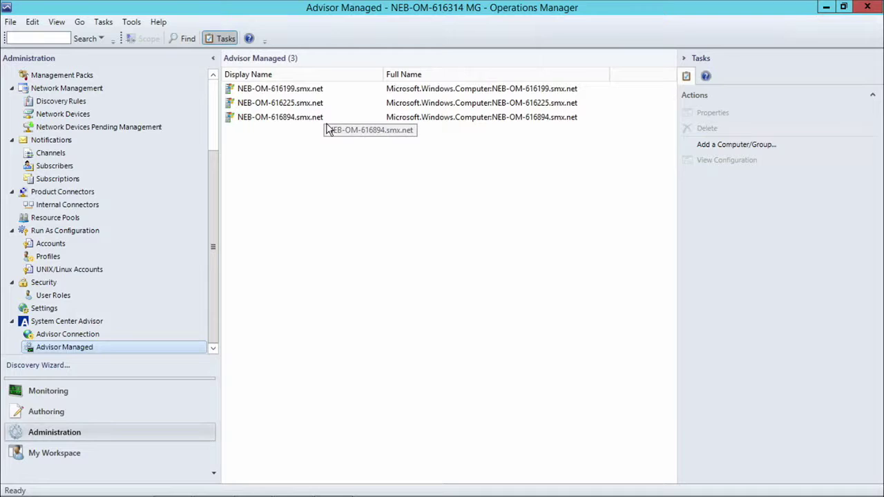
{"action": "left_click", "coordinate": [718, 147]}
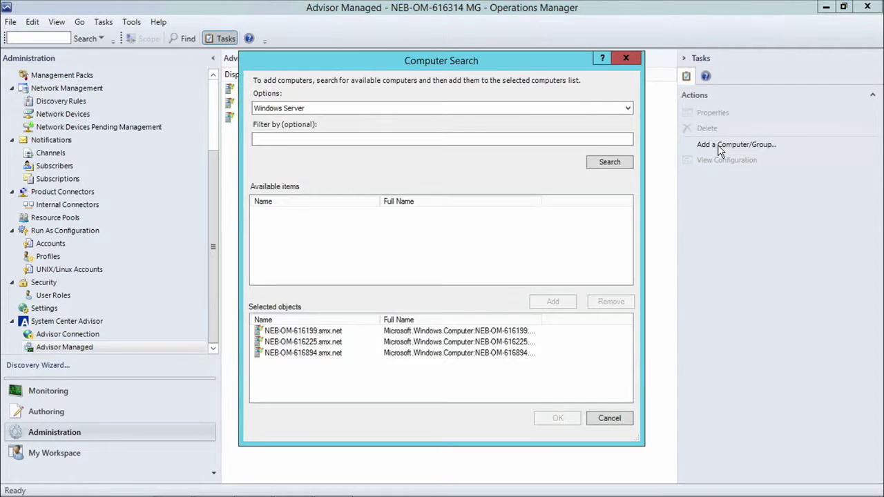
{"action": "left_click", "coordinate": [626, 59]}
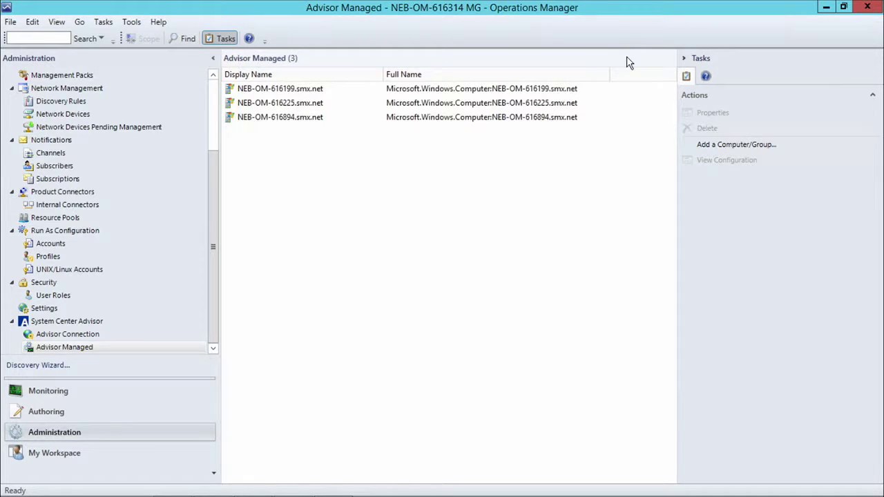
Step: In Monitoring, expand System Center Advisor and open its Active Alerts view (37 alerts)
{"action": "left_click", "coordinate": [92, 389]}
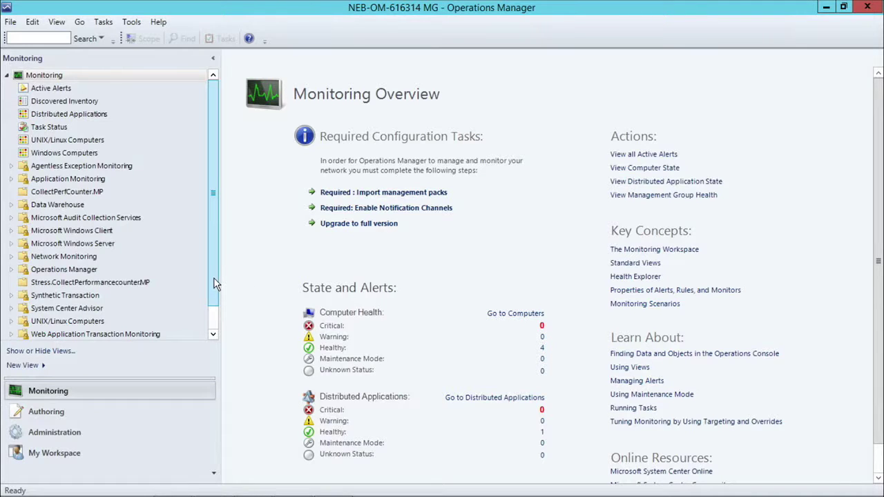
{"action": "scroll", "coordinate": [214, 283], "scroll_direction": "down", "scroll_amount": 1}
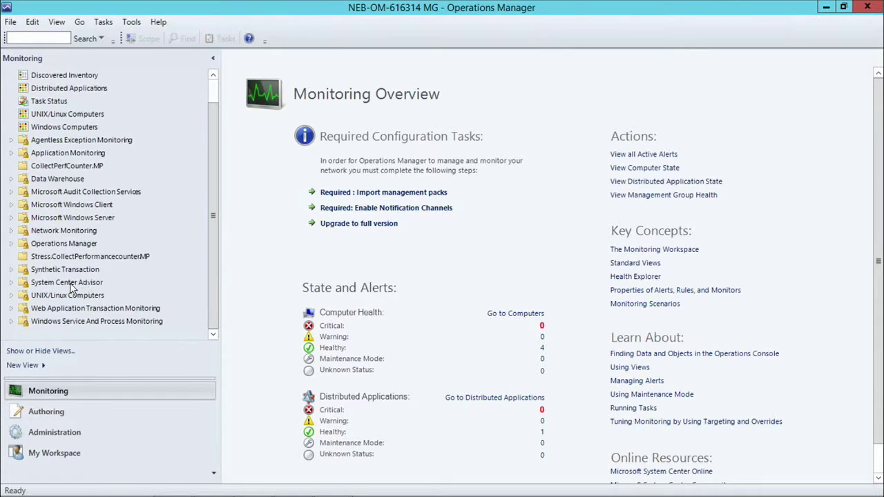
{"action": "left_click", "coordinate": [69, 282]}
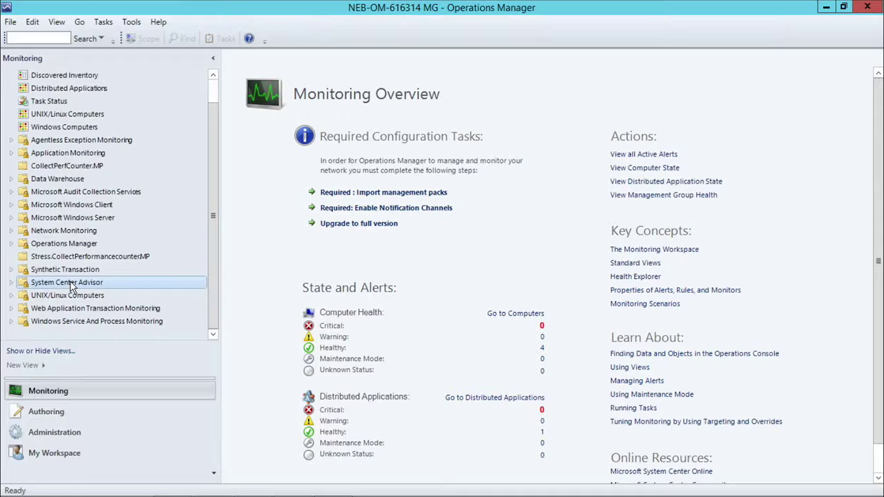
{"action": "left_click", "coordinate": [12, 282]}
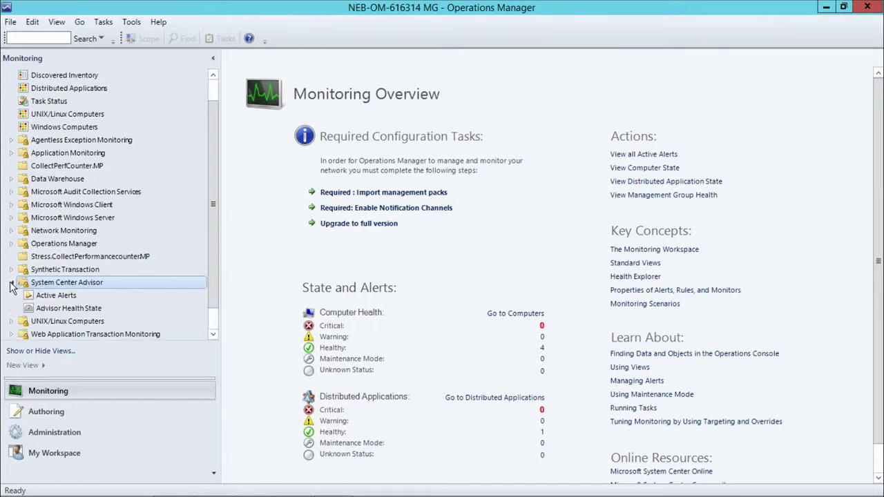
{"action": "left_click", "coordinate": [61, 295]}
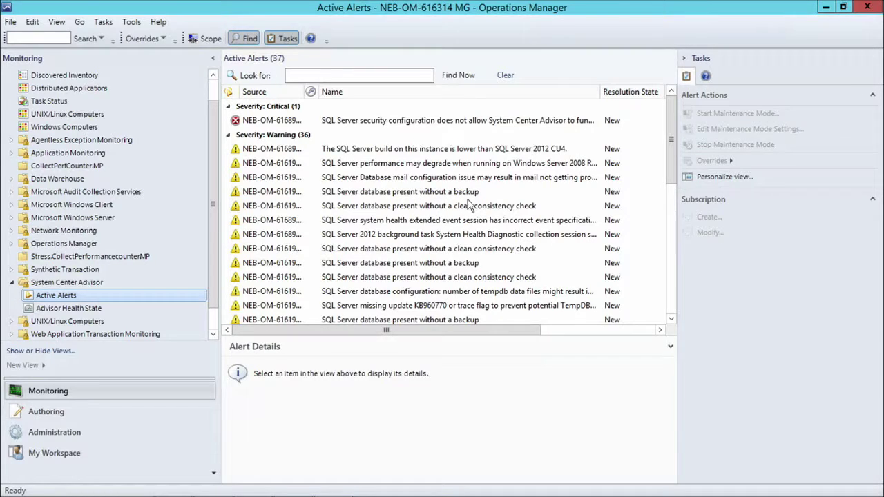
Step: Read the enlarged details of the clean consistency check alert, then open Advisor Health State
{"action": "left_click", "coordinate": [468, 207]}
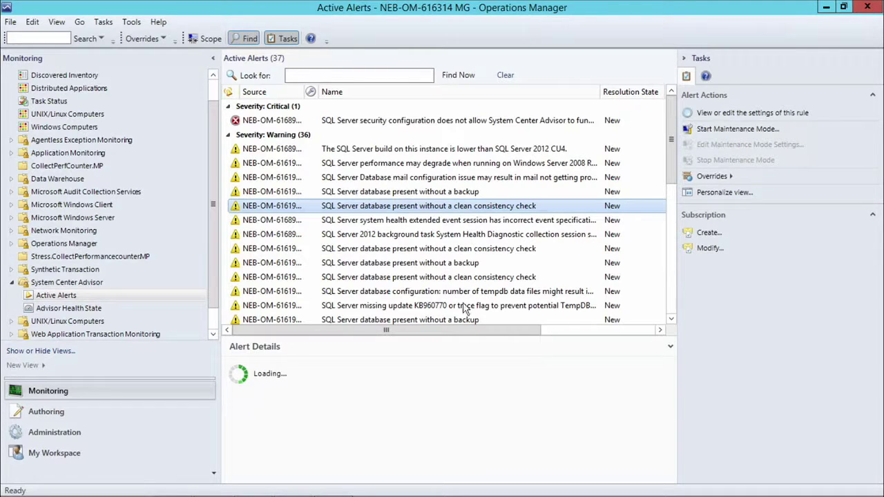
{"action": "left_click_drag", "start_coordinate": [467, 329], "coordinate": [467, 260]}
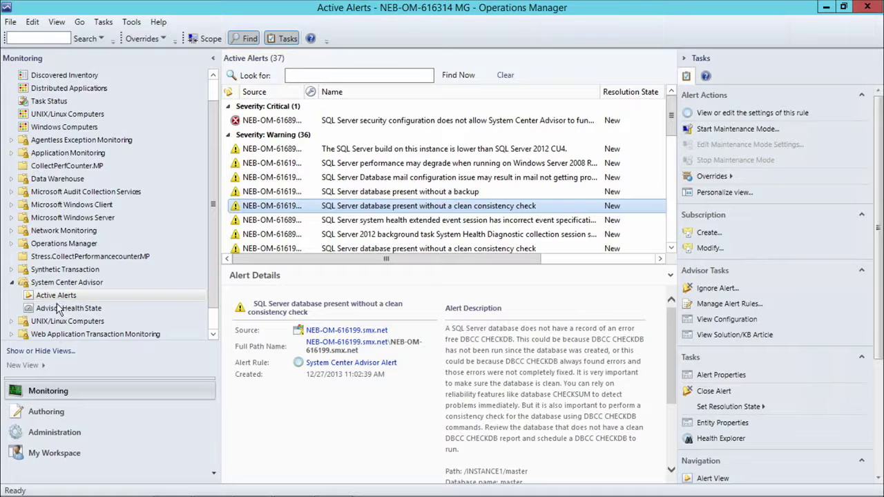
{"action": "left_click", "coordinate": [55, 310]}
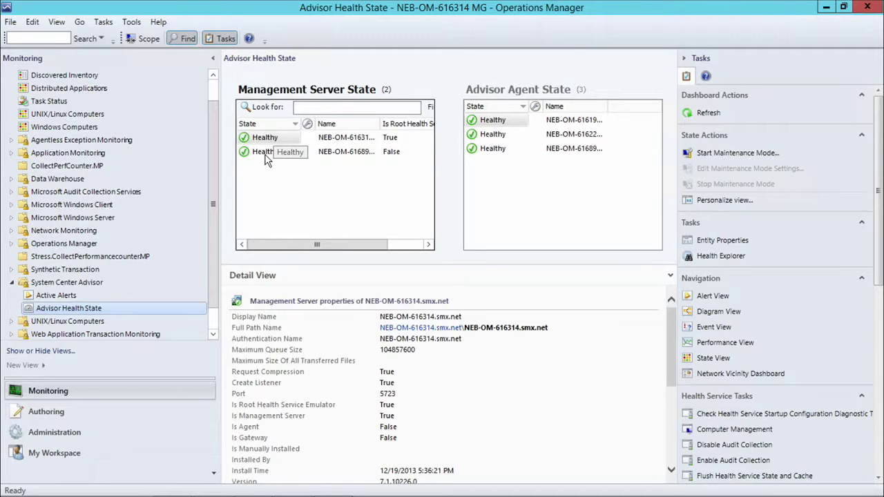
{"action": "left_click", "coordinate": [502, 137]}
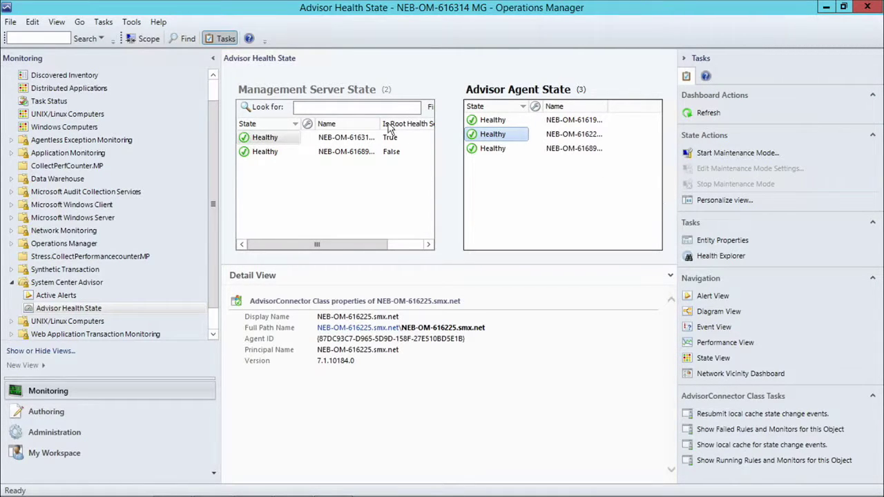
{"action": "left_click", "coordinate": [738, 261]}
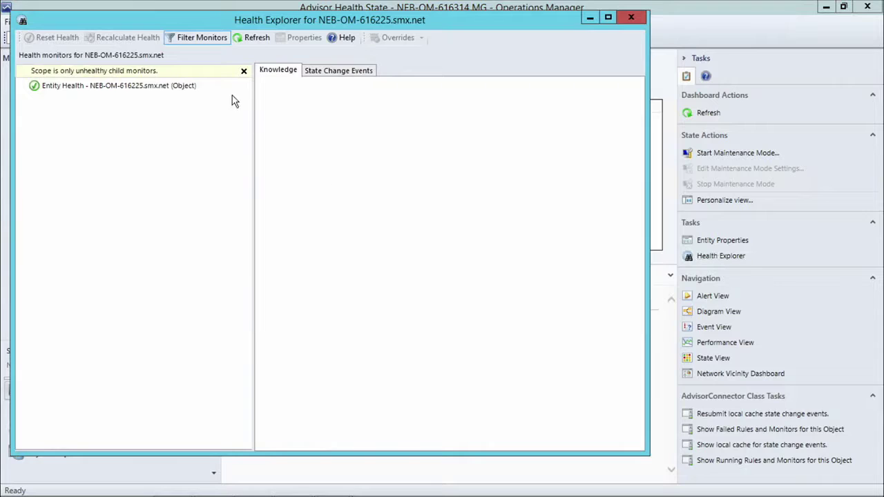
{"action": "left_click", "coordinate": [244, 72]}
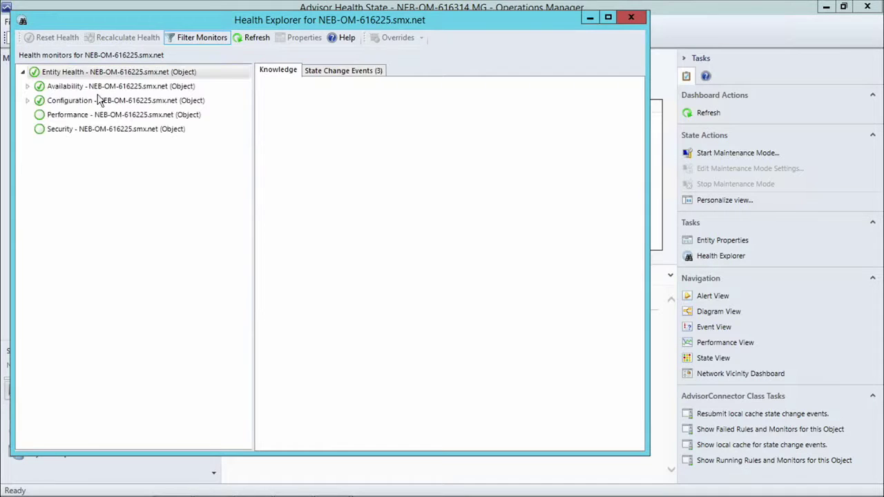
{"action": "left_click", "coordinate": [26, 87]}
{"action": "left_click", "coordinate": [28, 143]}
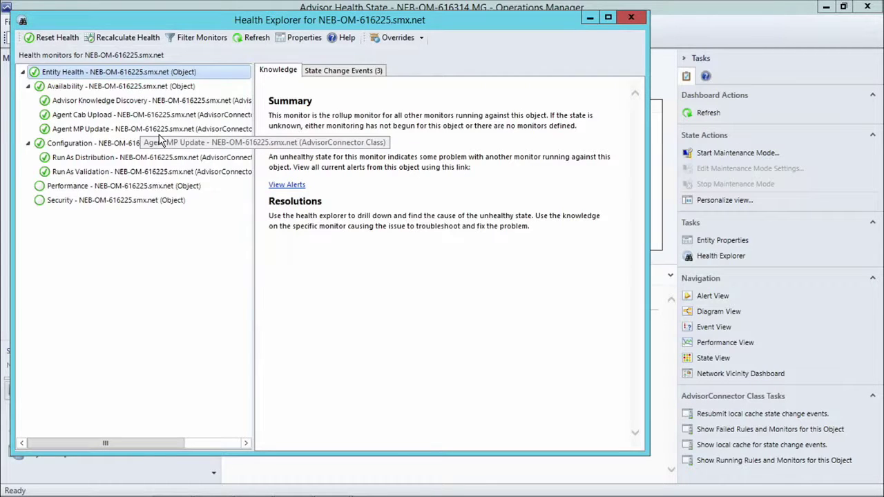
{"action": "left_click", "coordinate": [101, 89]}
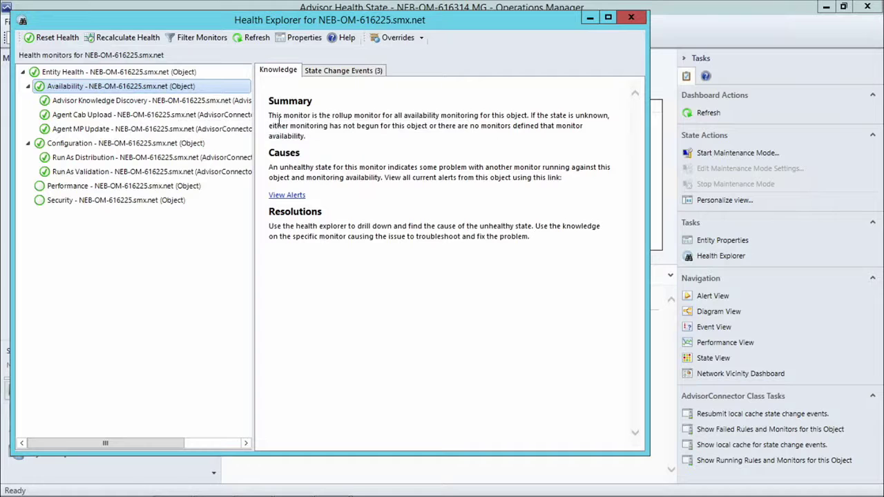
{"action": "left_click", "coordinate": [632, 19]}
Step: Return to Administration and open the System Center Advisor Overview under Advisor Connection
{"action": "left_click", "coordinate": [57, 295]}
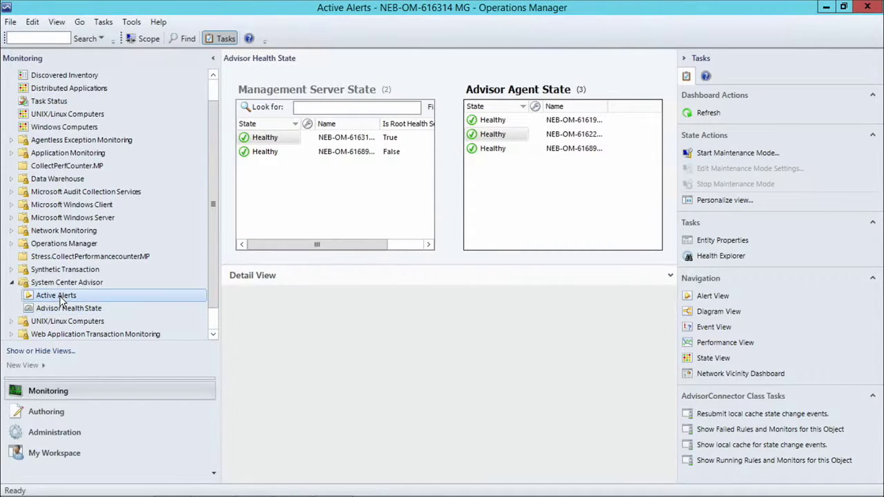
{"action": "left_click", "coordinate": [44, 433]}
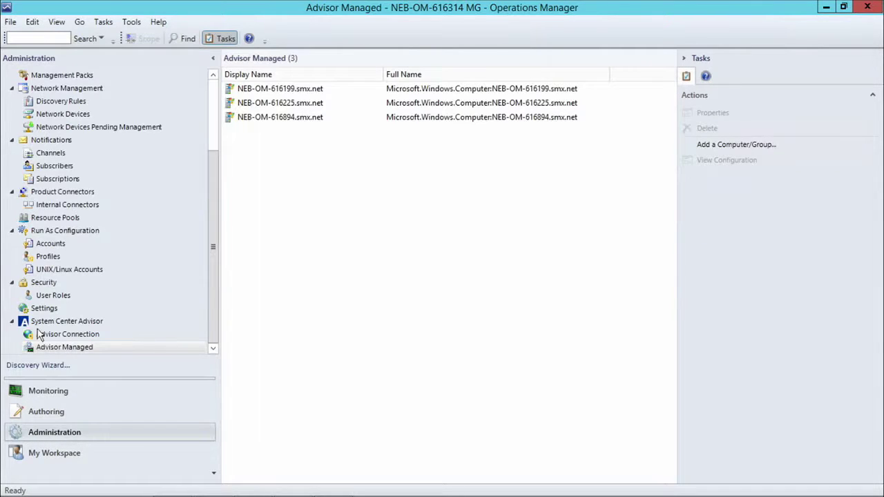
{"action": "left_click", "coordinate": [51, 337]}
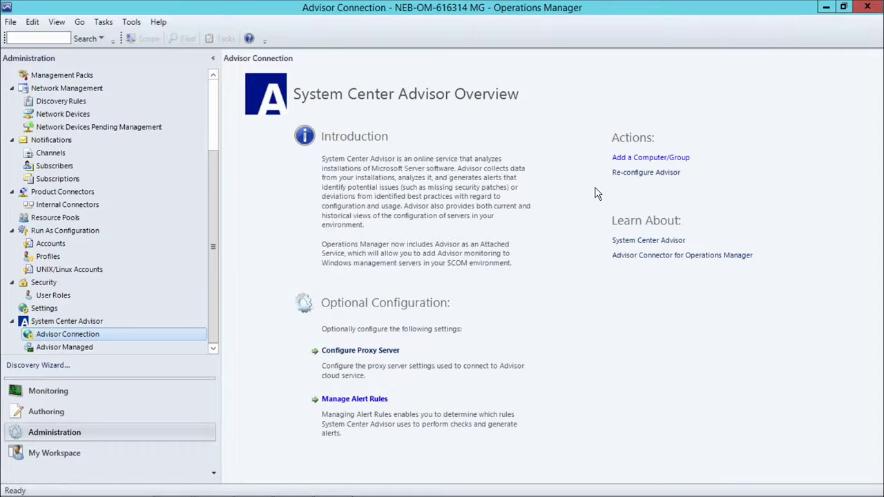
{"action": "left_click", "coordinate": [613, 172]}
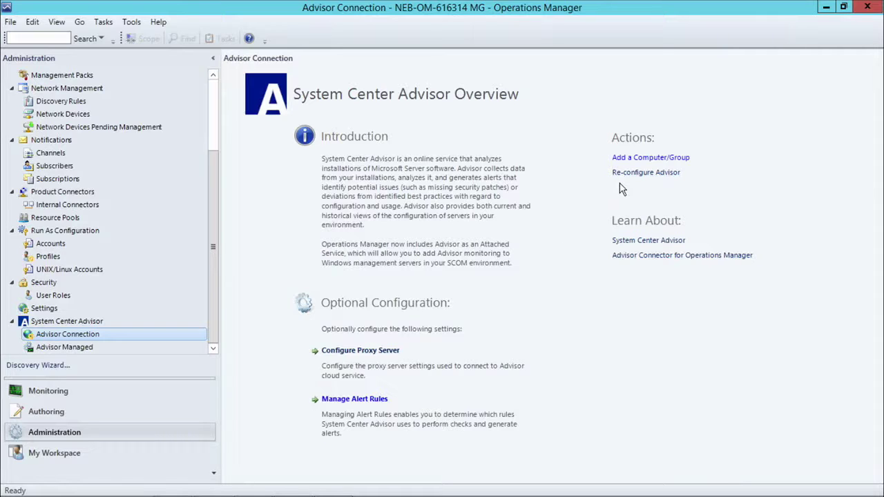